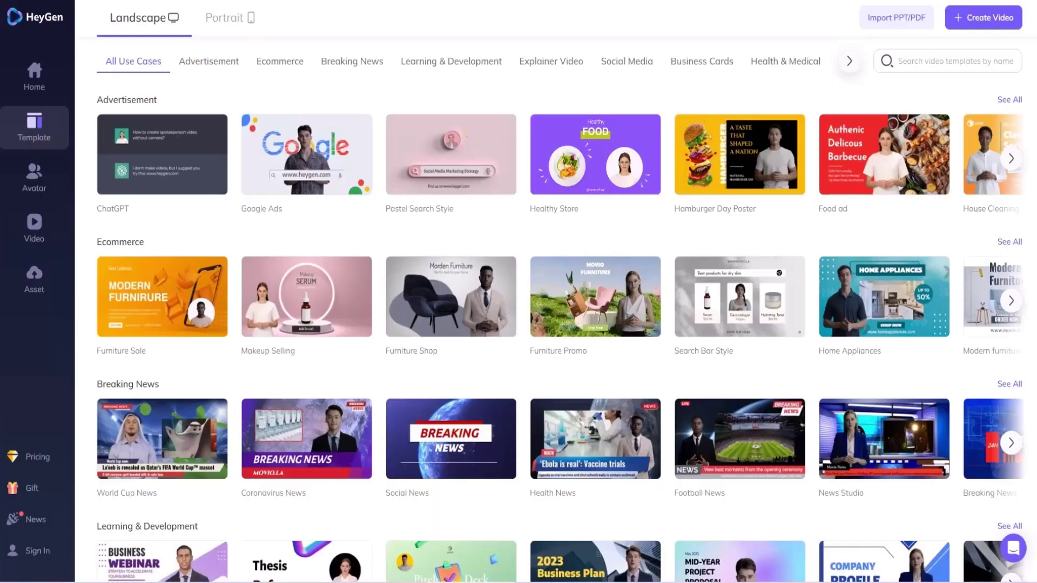
- Scroll down through HeyGen's template gallery and the avatar library
scroll(561, 329, "down", 4)
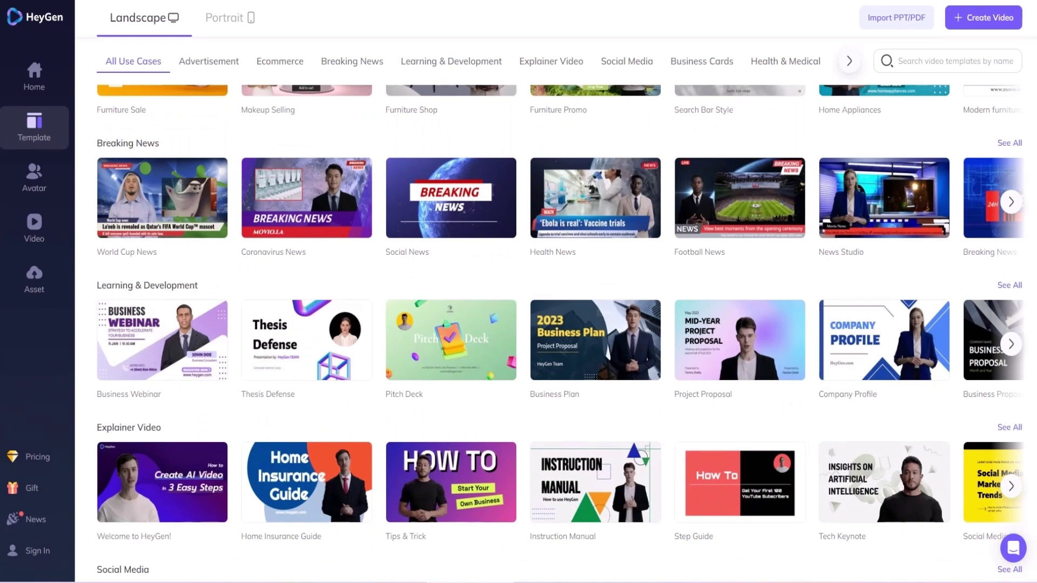
scroll(561, 328, "down", 3)
scroll(561, 329, "down", 3)
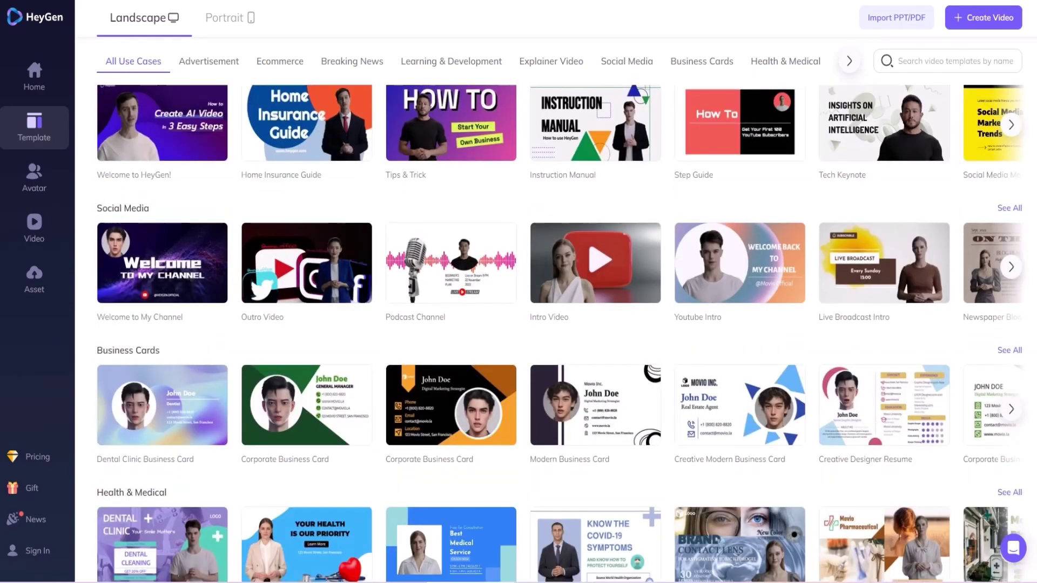
scroll(560, 328, "down", 1)
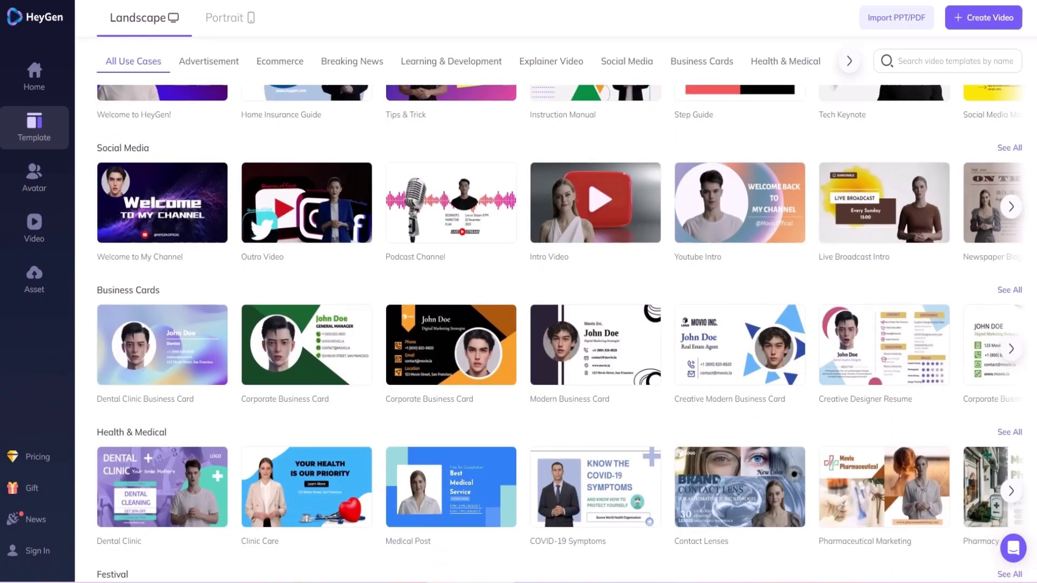
scroll(560, 329, "down", 1)
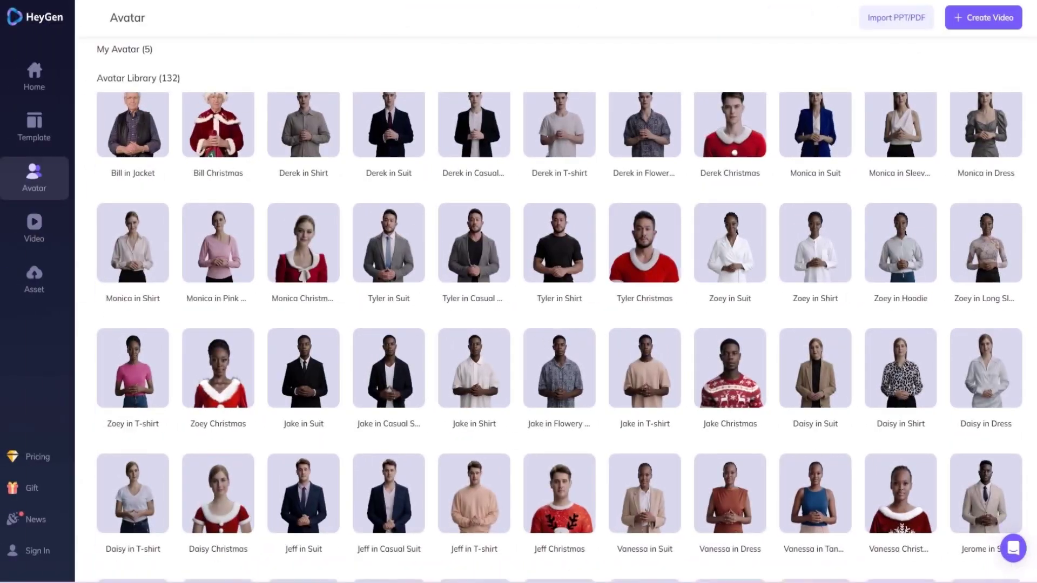
scroll(559, 334, "down", 2)
scroll(560, 335, "down", 3)
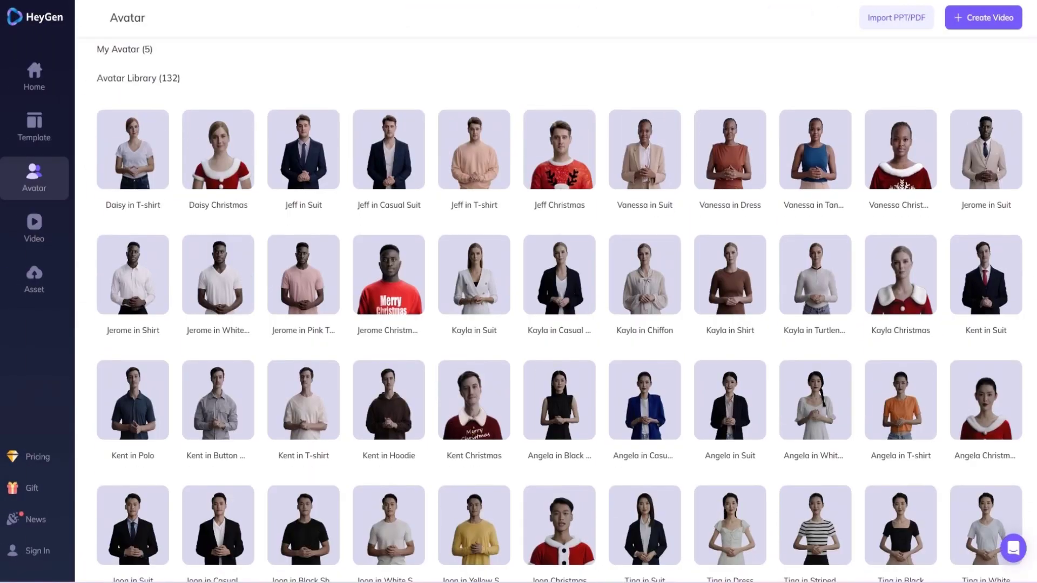
scroll(560, 335, "down", 3)
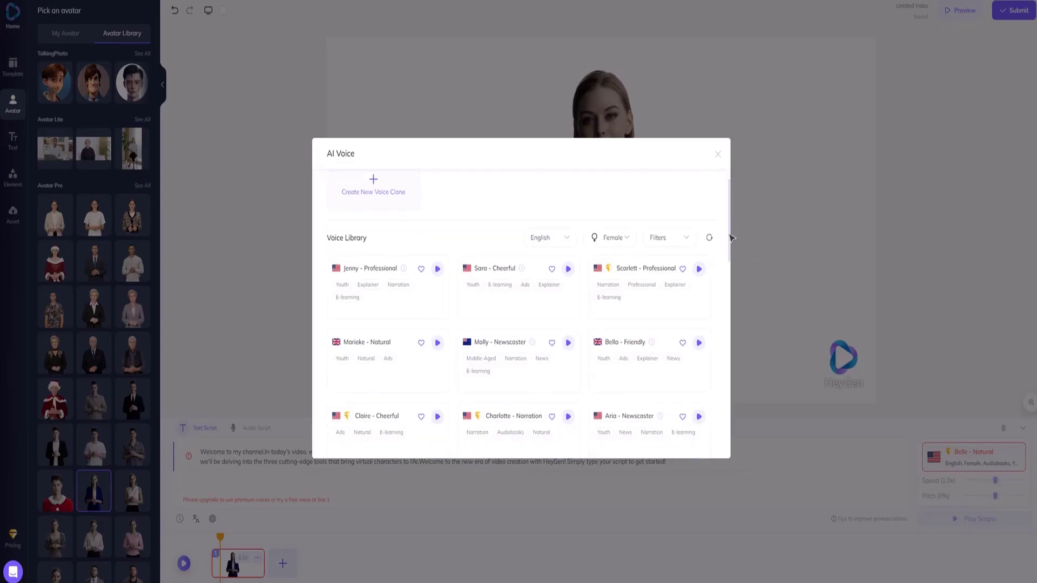
- Browse the English female voices in the AI Voice library and the avatar grid
left_click_drag(732, 252, 732, 385)
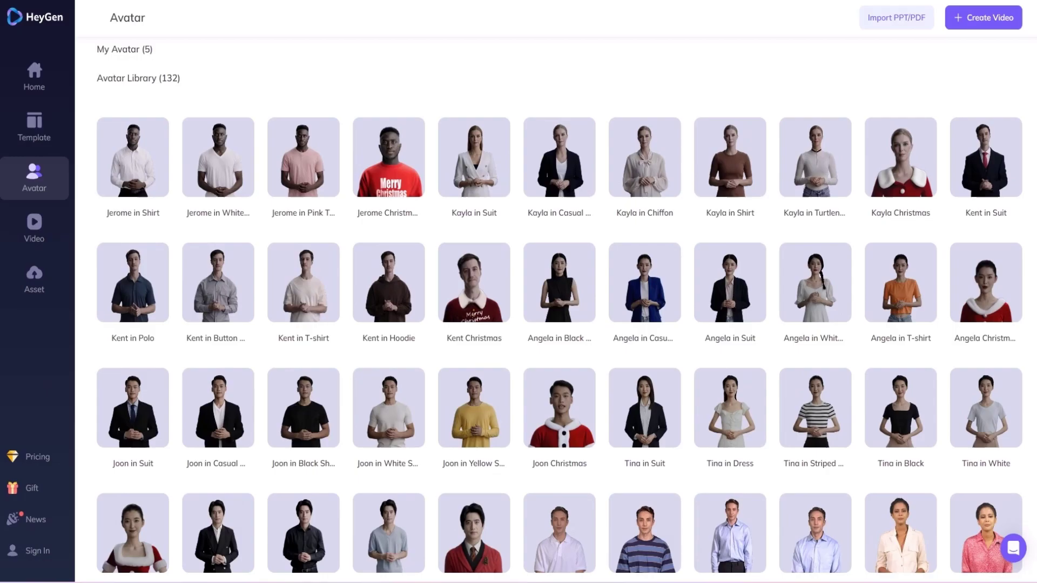
scroll(559, 334, "up", 5)
scroll(560, 335, "up", 12)
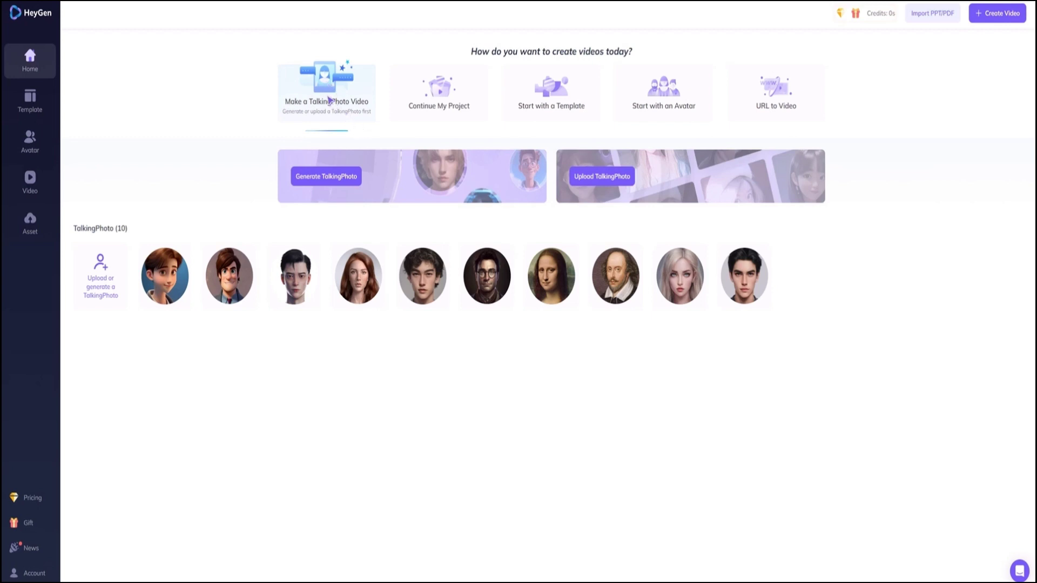
- Create a landscape video starring the Monica in Suit avatar
left_click(668, 96)
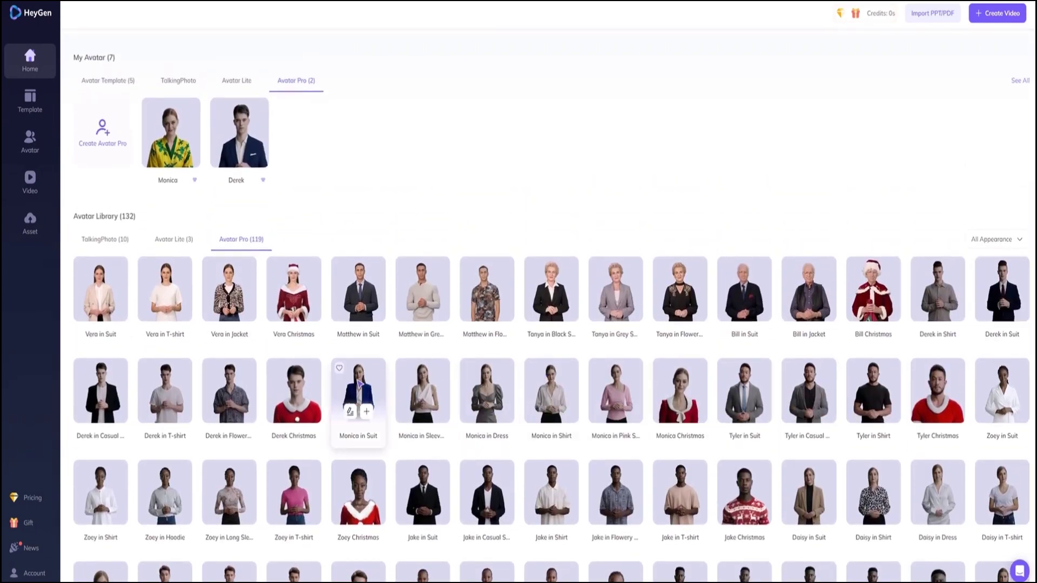
left_click(359, 383)
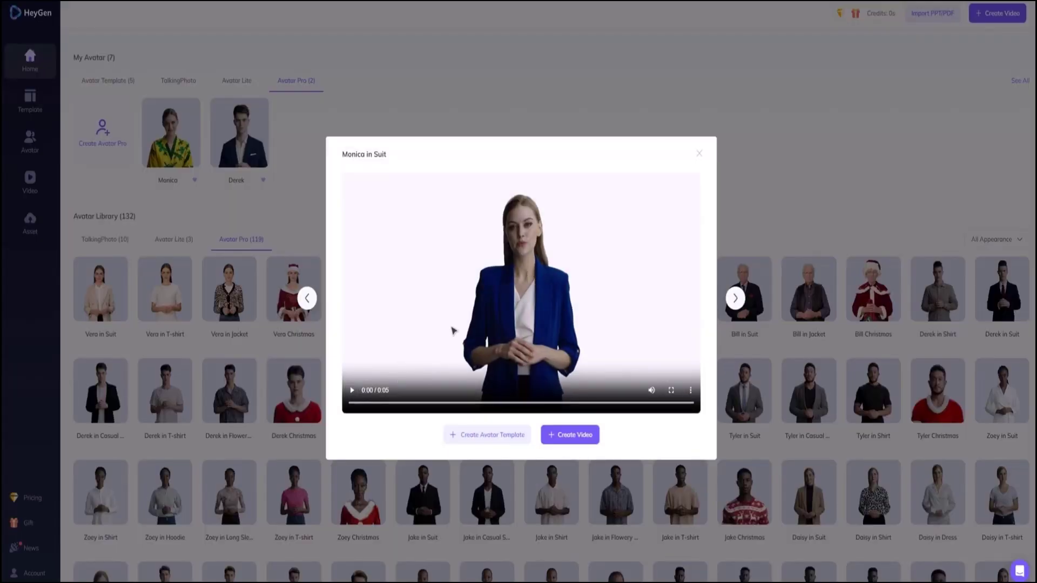
left_click(580, 439)
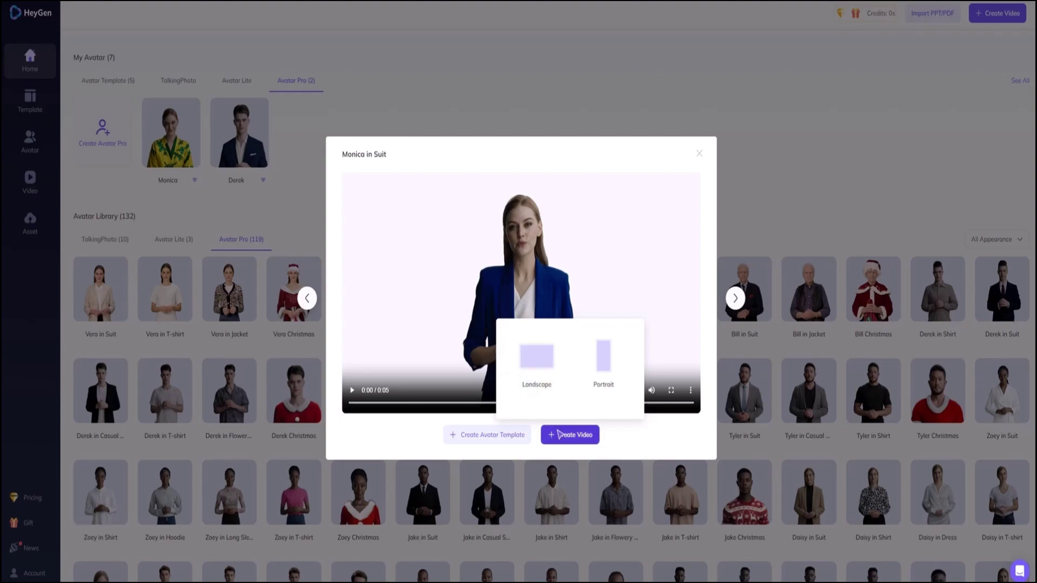
left_click(561, 436)
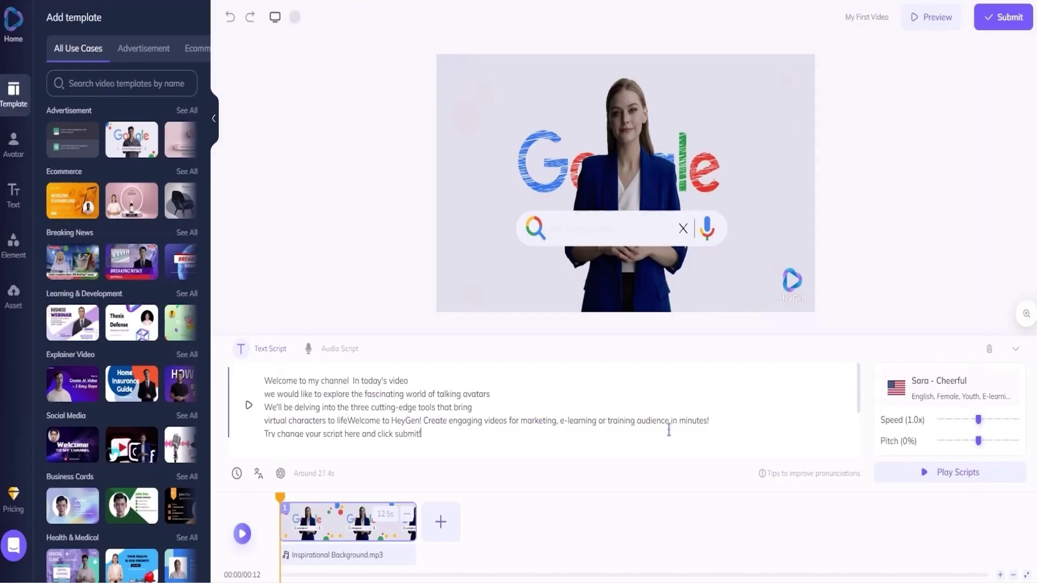
- Keep the Sara - Cheerful voice, then play and pause the script playback
left_click(1005, 391)
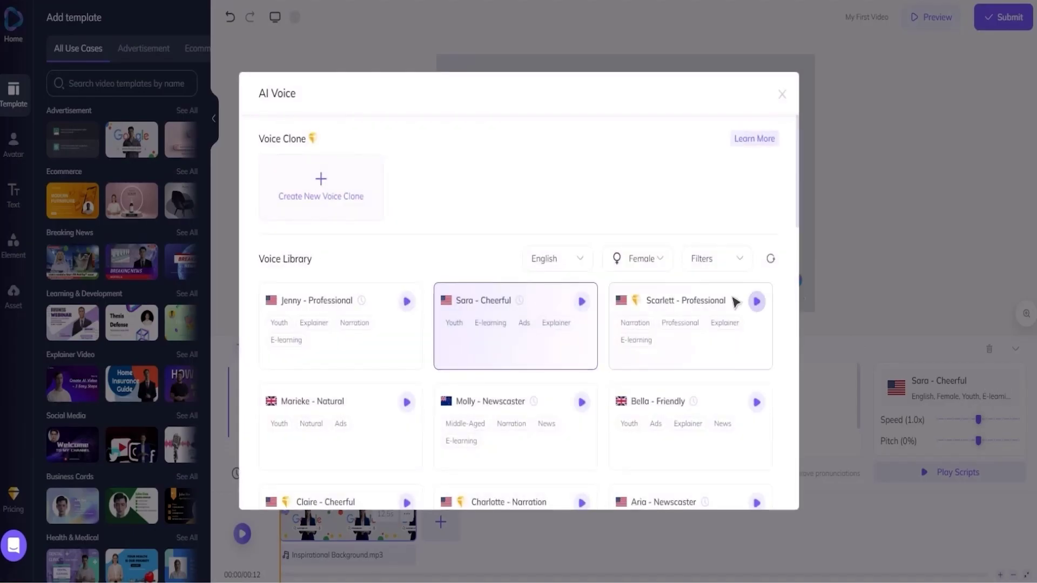
left_click(782, 95)
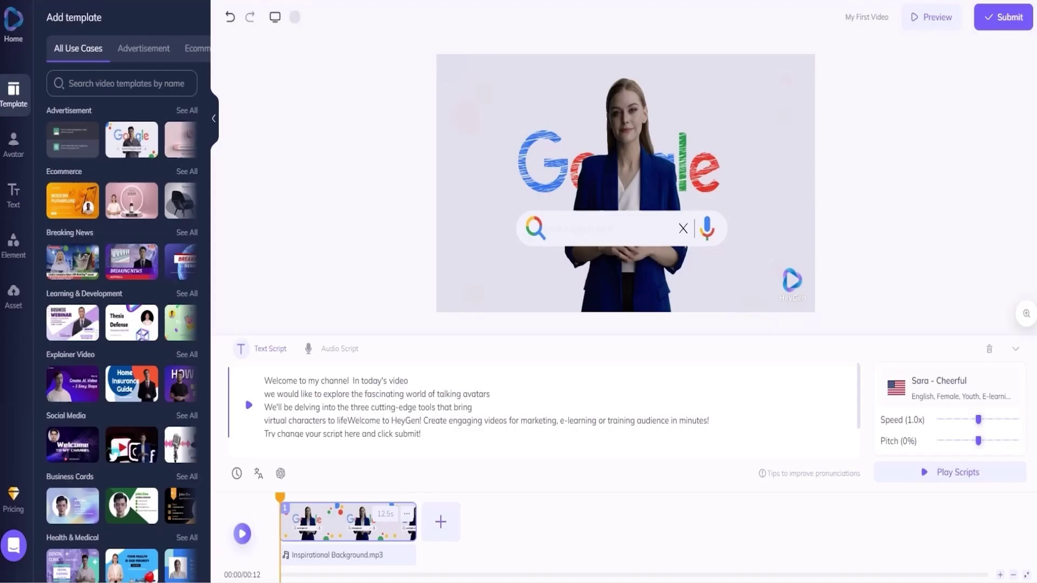
left_click(942, 473)
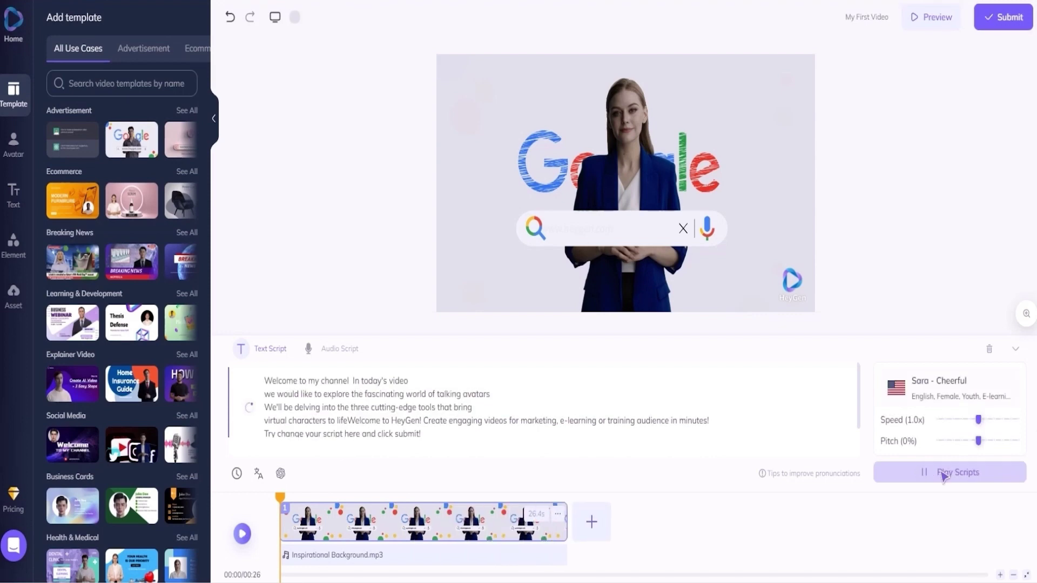
left_click(942, 477)
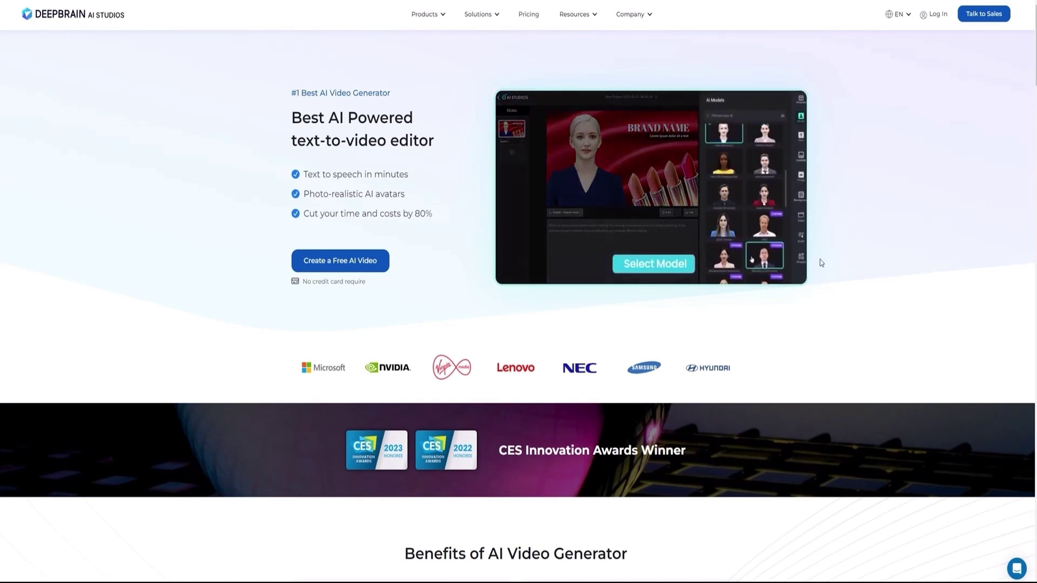
- Start a free AI video on the DeepBrain AI Studios site
left_click(346, 265)
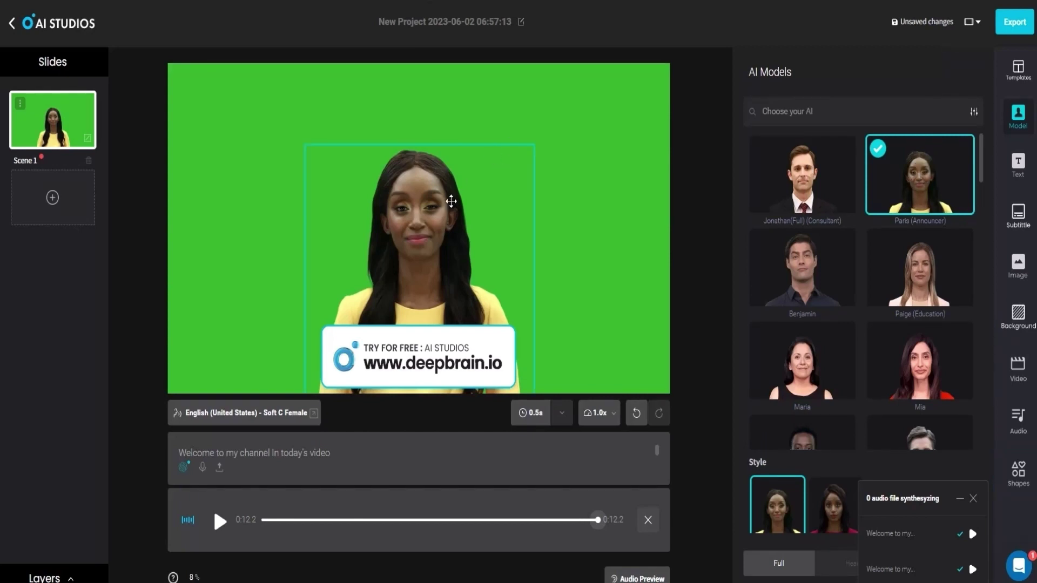
- Replace the presenter's script with the pasted four-line introduction and play its synthesised audio preview
left_click(180, 448)
key("ctrl+a")
key("BackSpace")
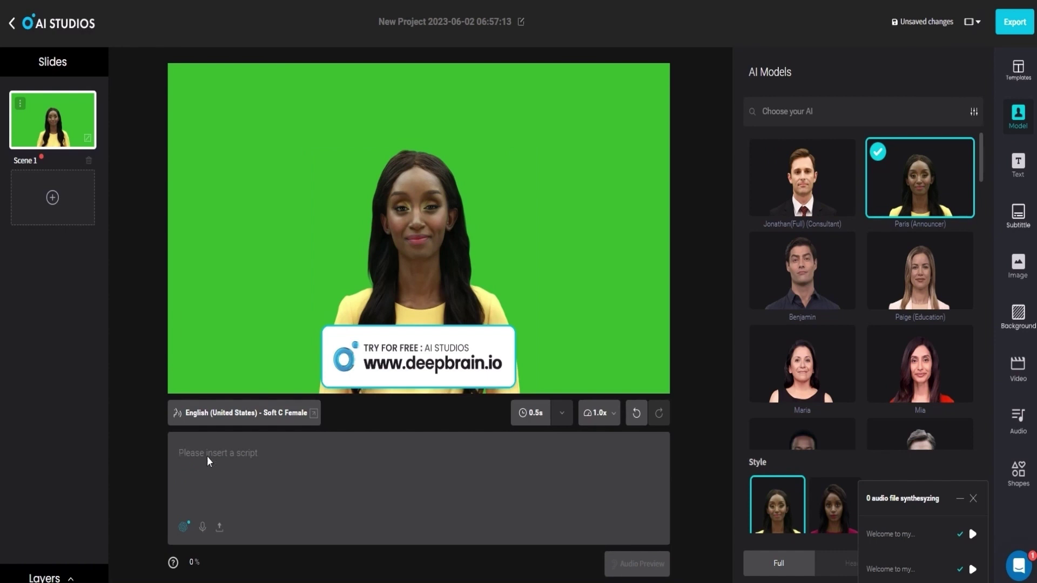
type("Welcome to my channel In today's video we would like to explore the fascinating world of talking avatars We'll be delving into the three cutting-edge tools that bring virtual characters to life")
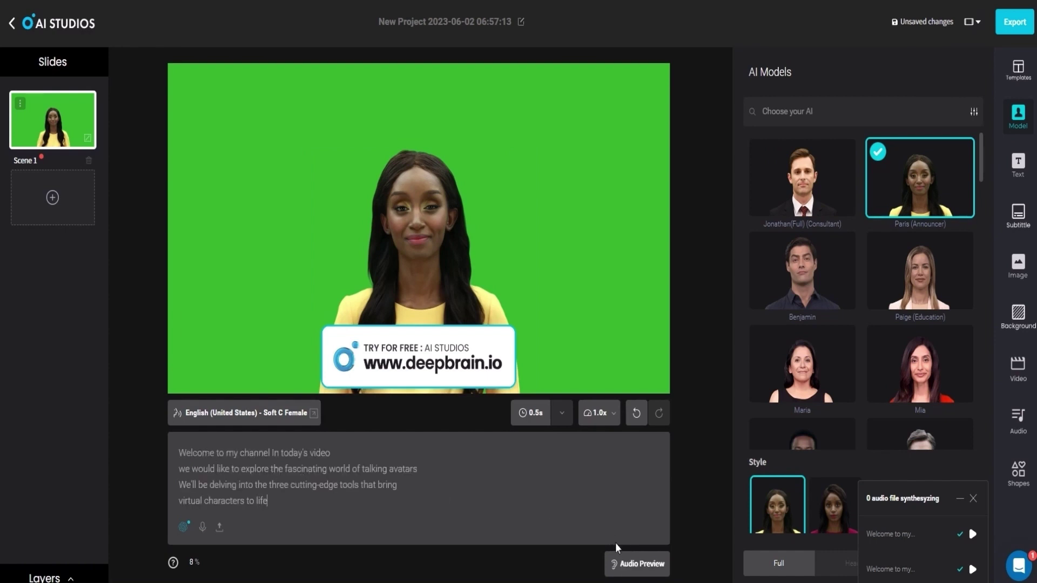
left_click(635, 562)
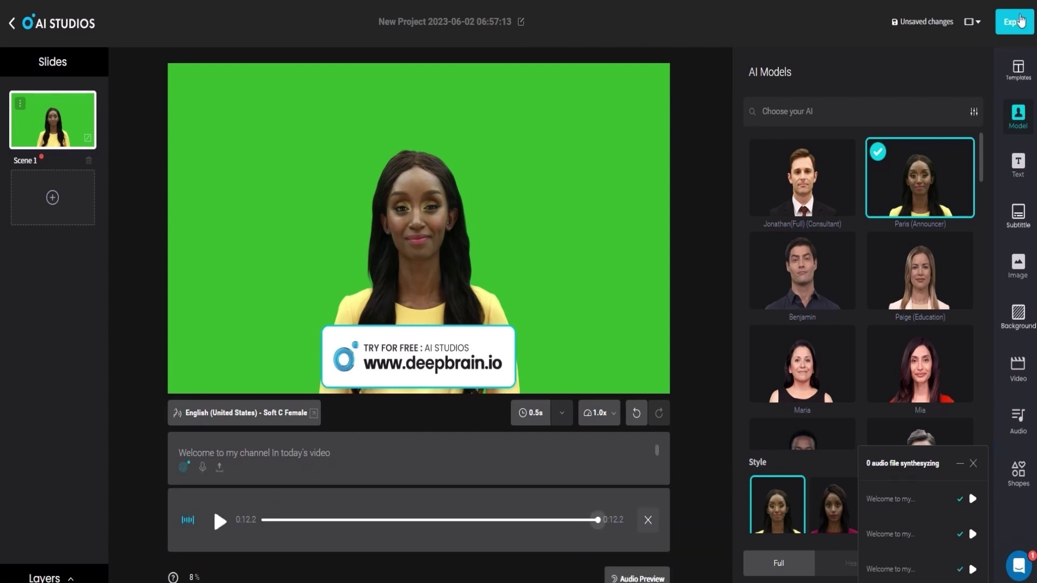
left_click(636, 562)
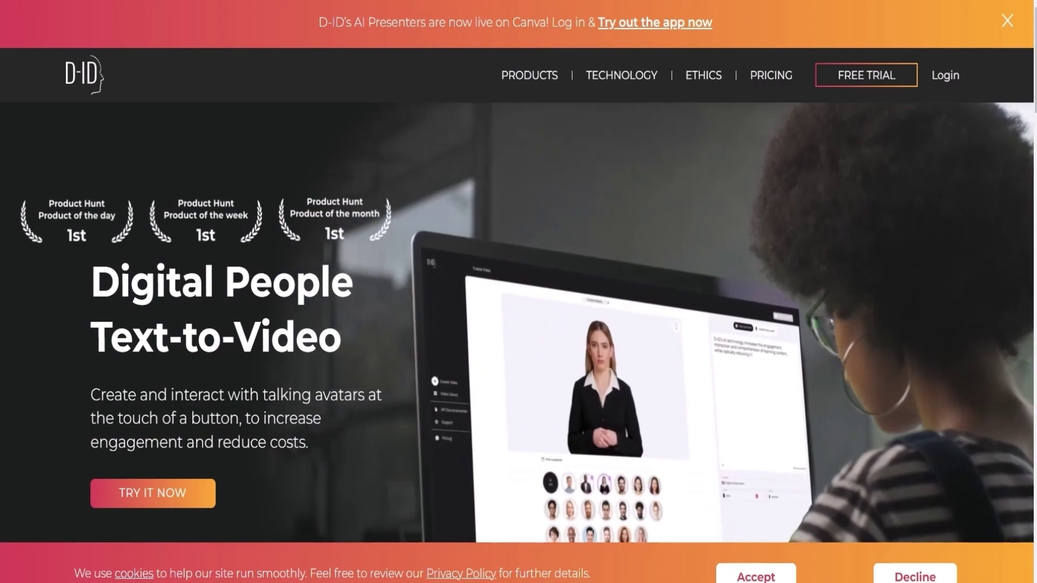
- Scroll down through the D-ID product homepage
scroll(518, 324, "down", 2)
scroll(518, 296, "down", 3)
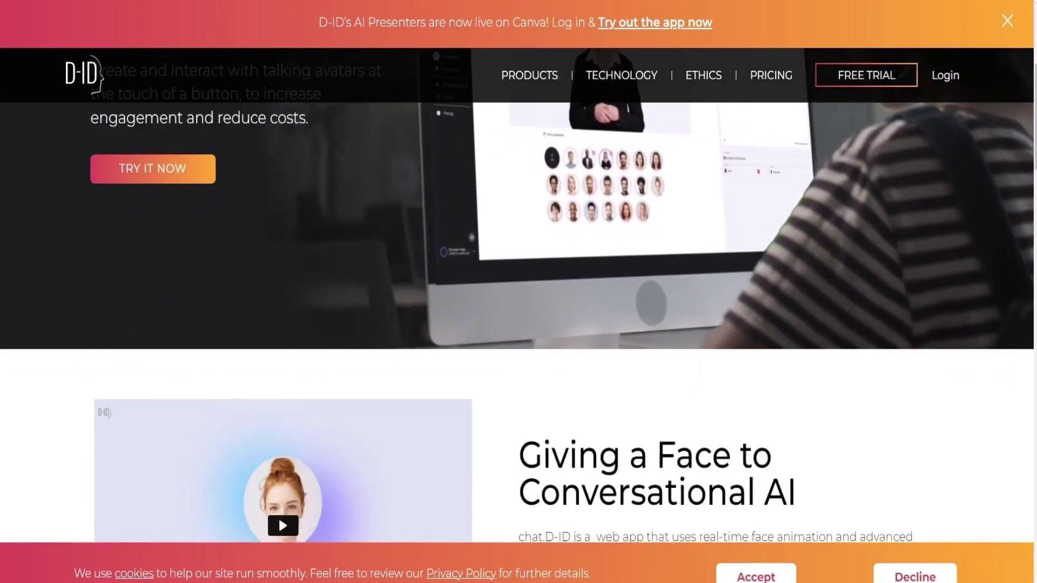
scroll(518, 296, "down", 4)
scroll(519, 296, "down", 1)
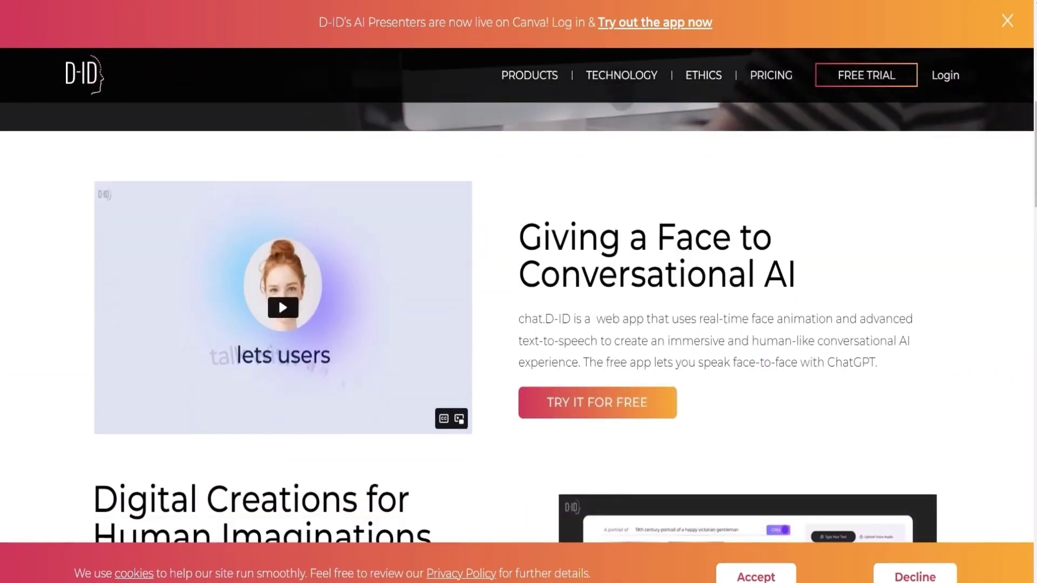
scroll(519, 296, "down", 3)
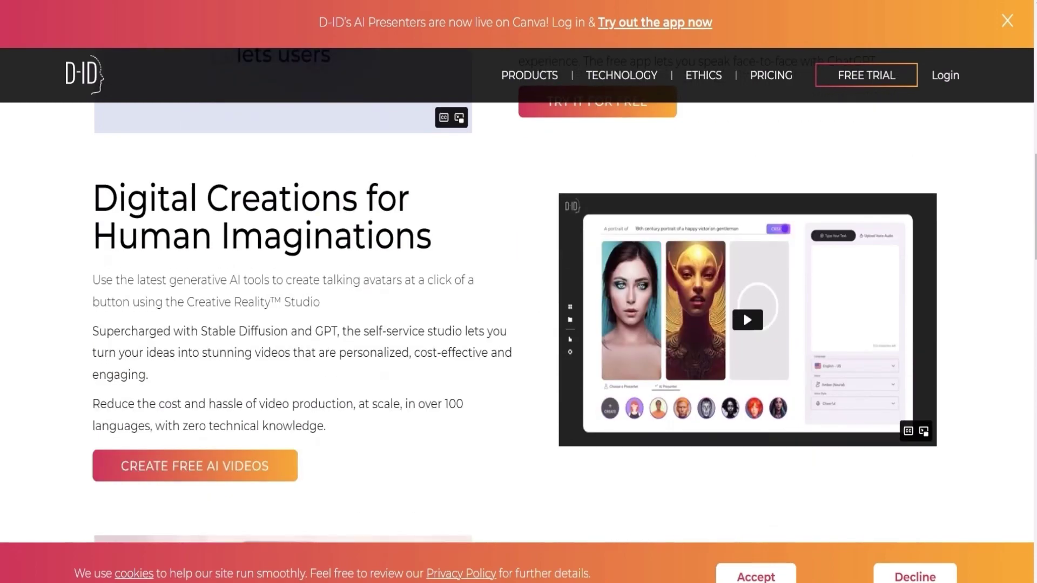
scroll(518, 296, "down", 3)
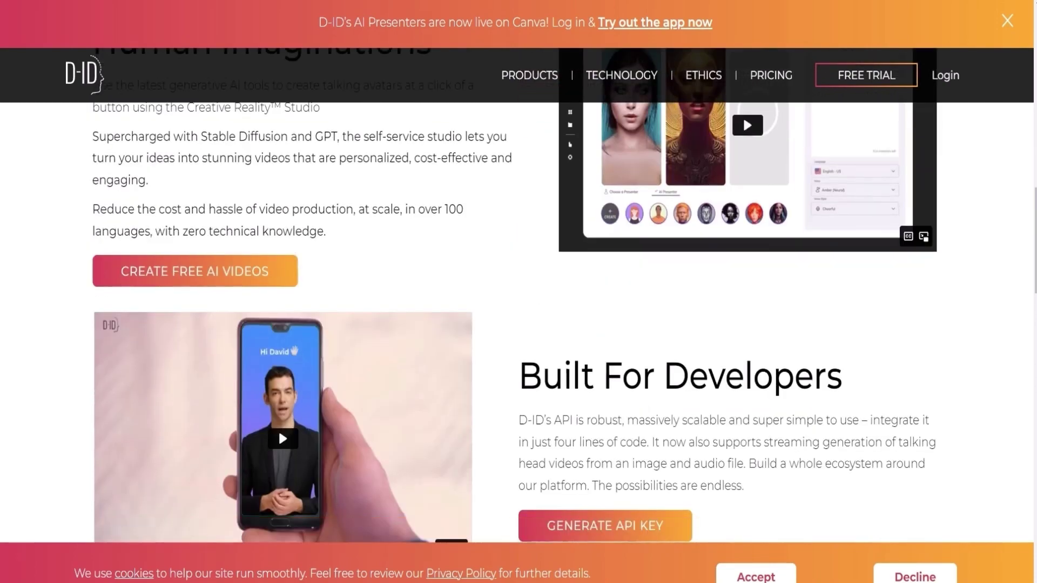
scroll(519, 296, "down", 2)
scroll(519, 296, "down", 3)
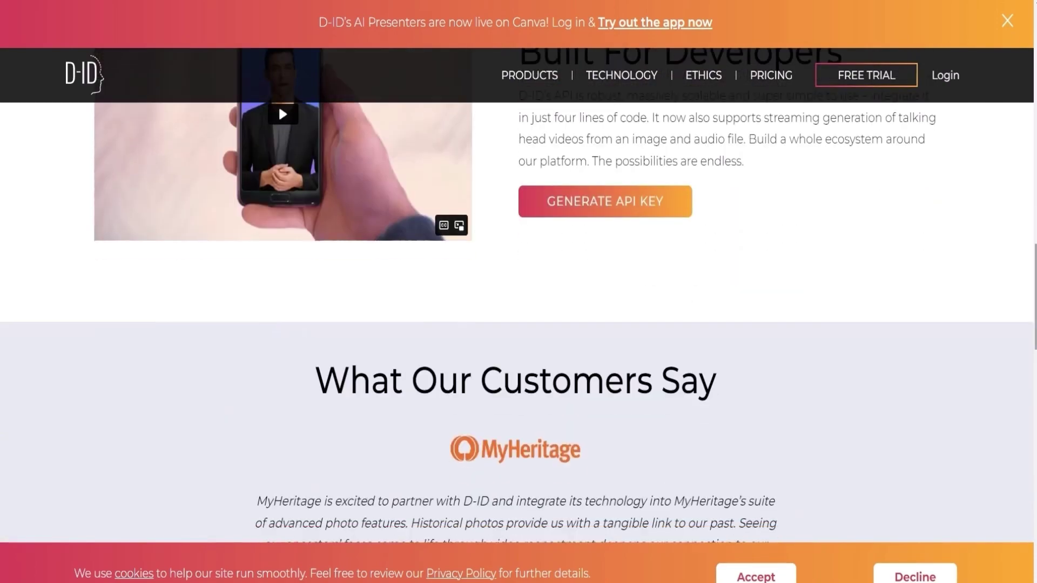
scroll(519, 296, "down", 3)
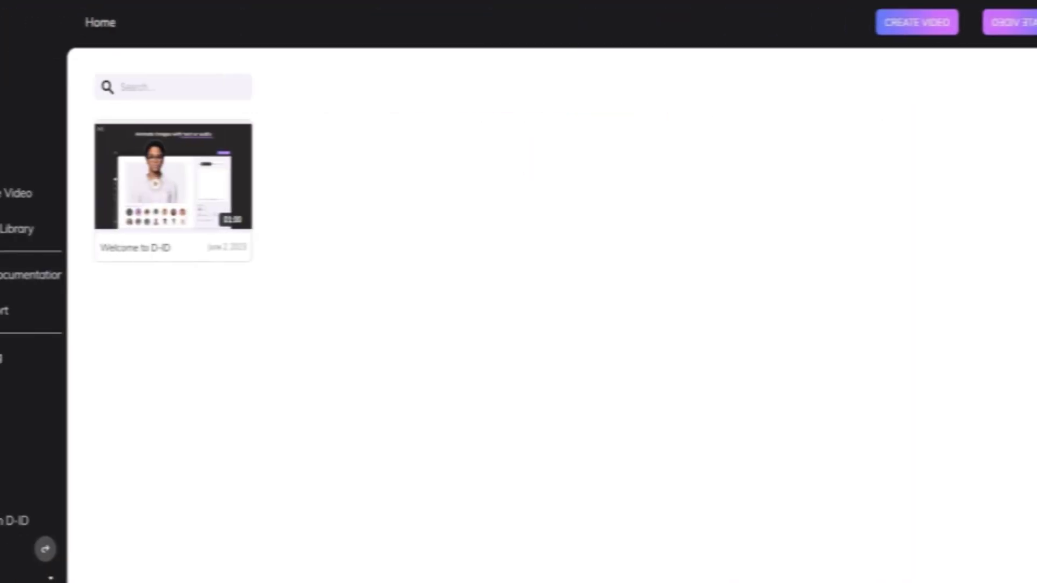